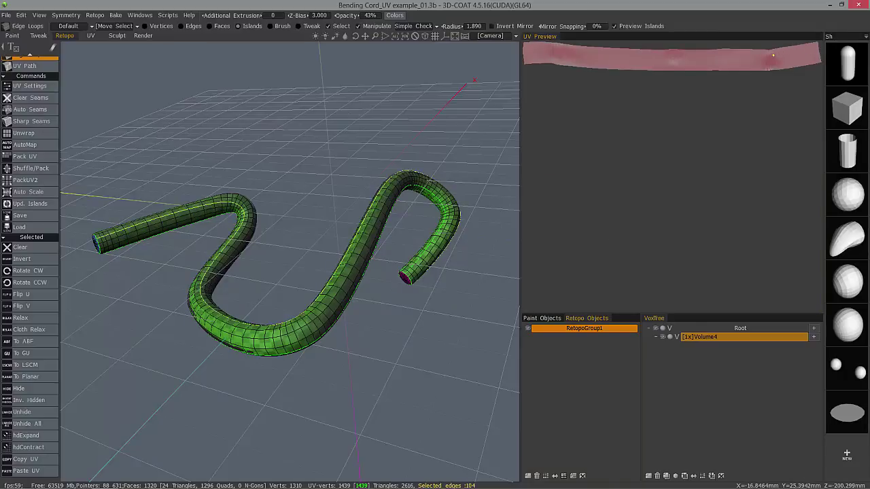
- Select the long tube island in the UV layout and re-unwrap it with the ABF algorithm
click(242, 213)
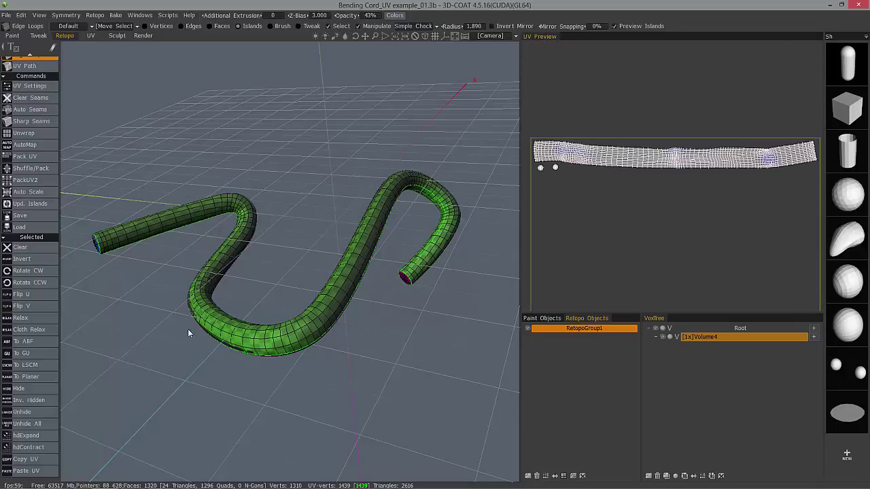
drag(188, 329, 312, 391)
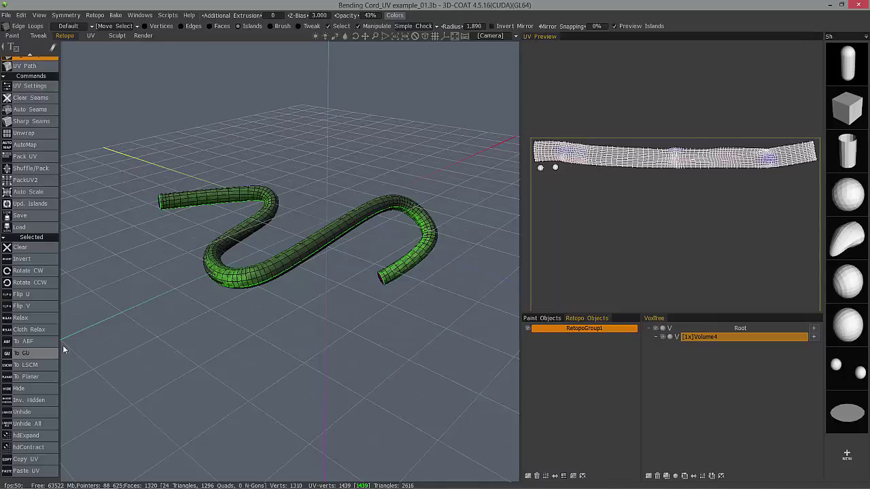
click(692, 160)
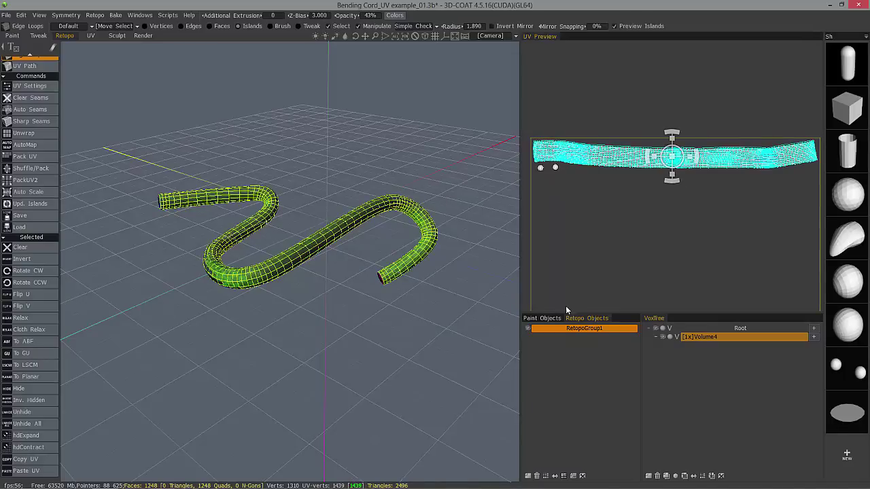
click(32, 342)
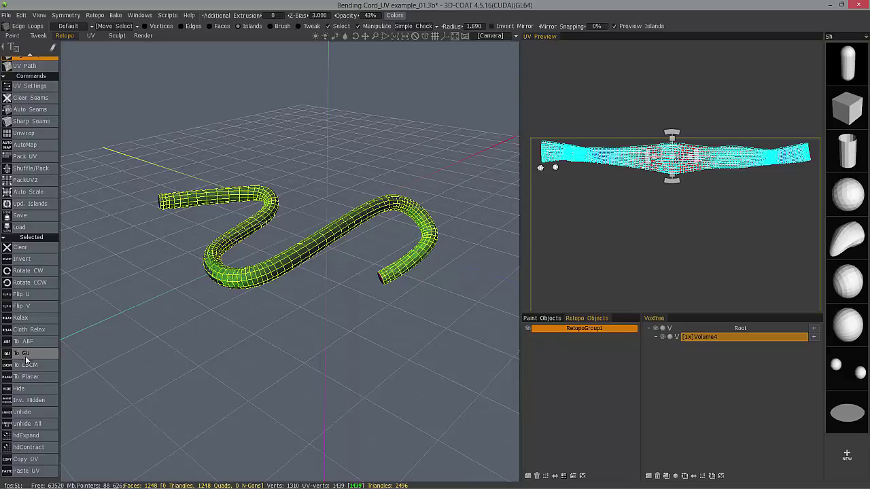
- Switch the UV selection mode to Edges and clear the existing selection on the tube island
scroll(416, 303, up, 4)
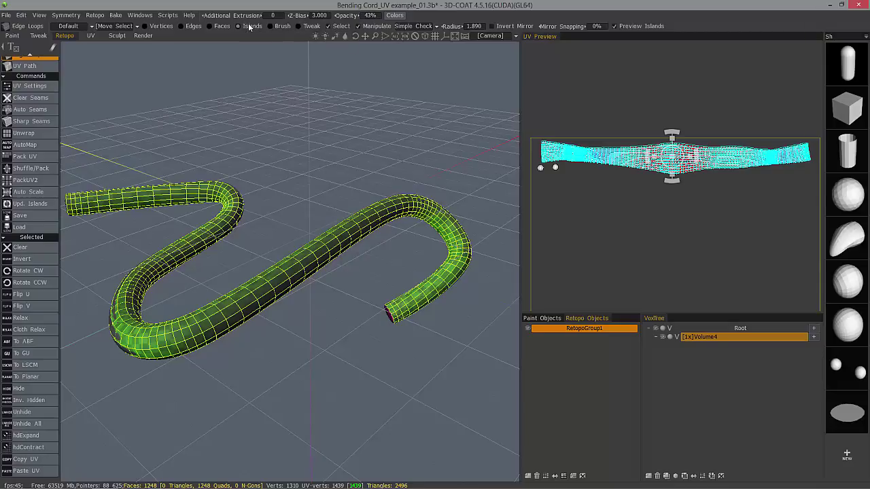
click(182, 27)
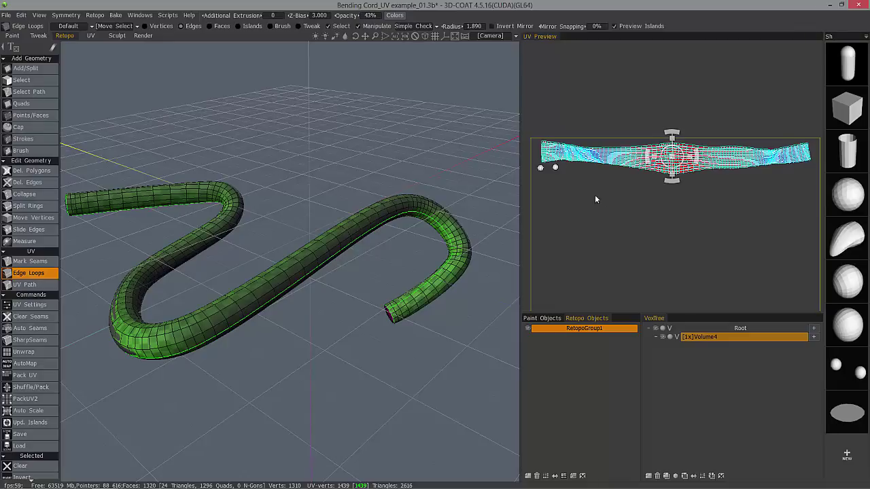
mouse_move(595, 195)
right_down()
mouse_move(654, 199)
mouse_move(599, 198)
right_up()
middle_drag(600, 198, 741, 290)
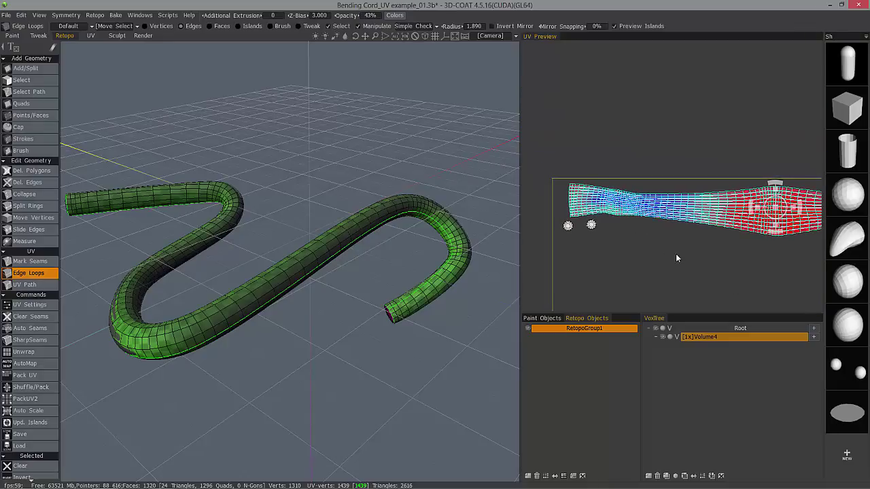
right_drag(676, 253, 728, 258)
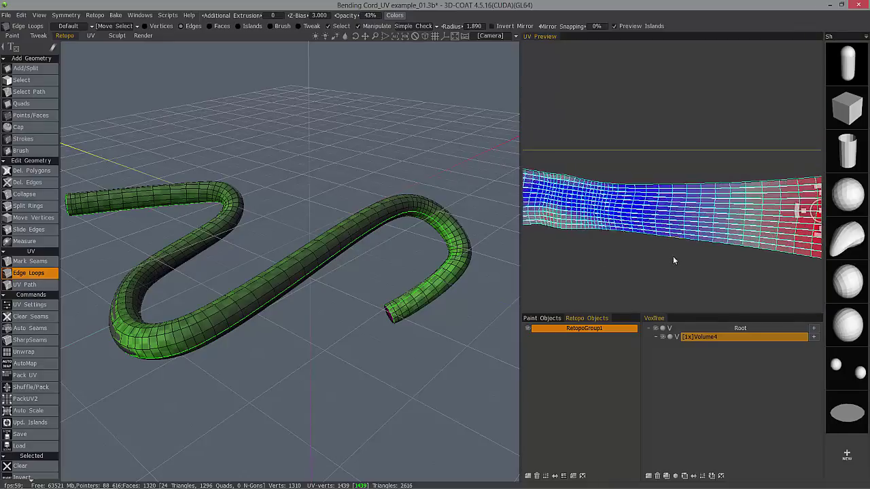
key(ctrl+z)
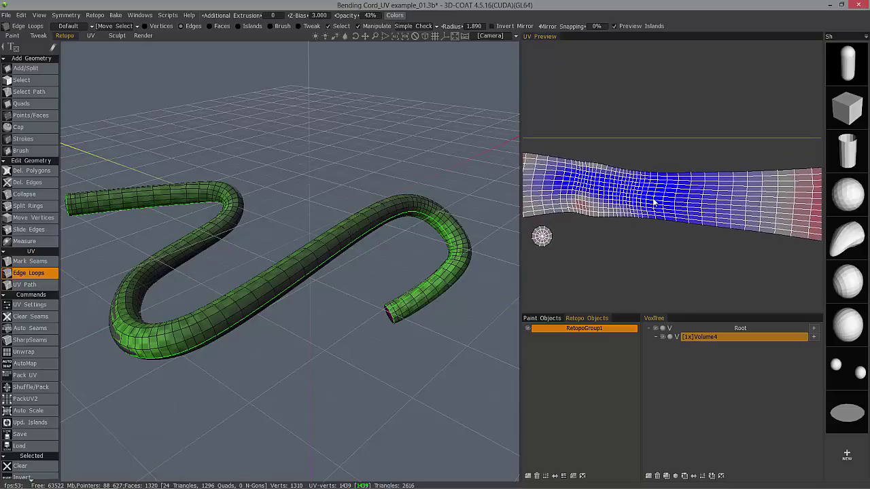
- Select the edges running across the tube's UV island and straighten them with the Vertical command
click(653, 199)
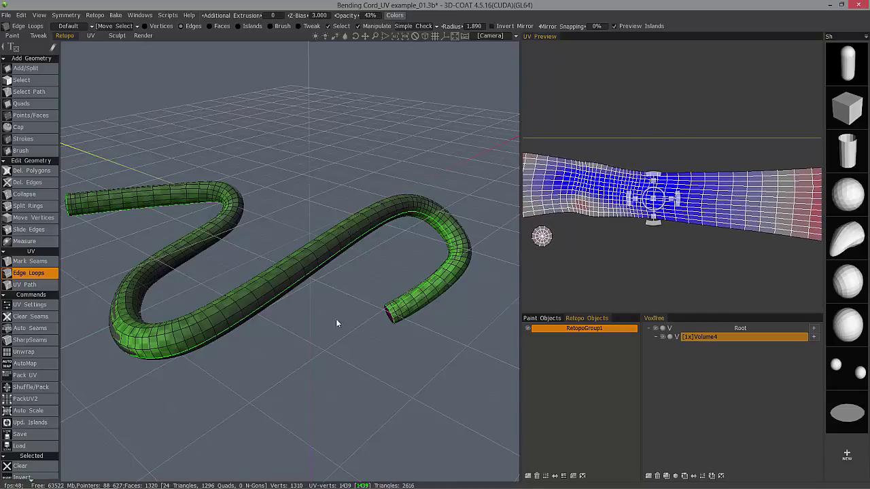
drag(26, 402, 21, 111)
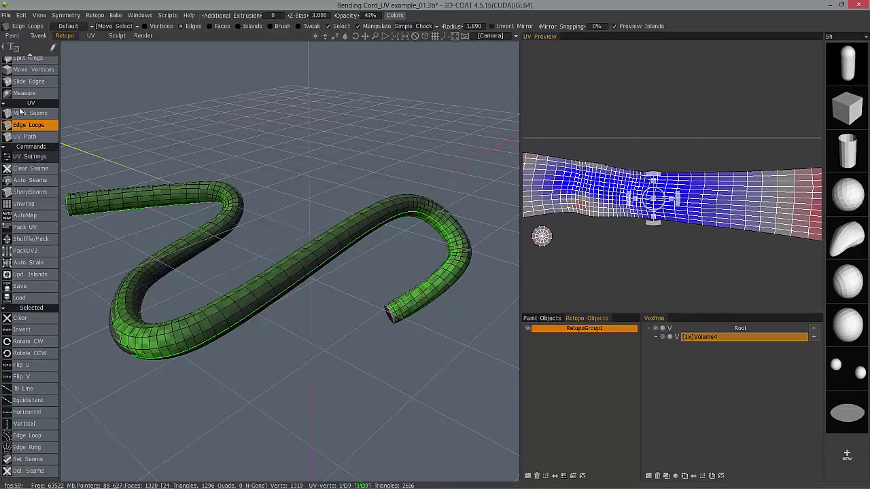
click(122, 246)
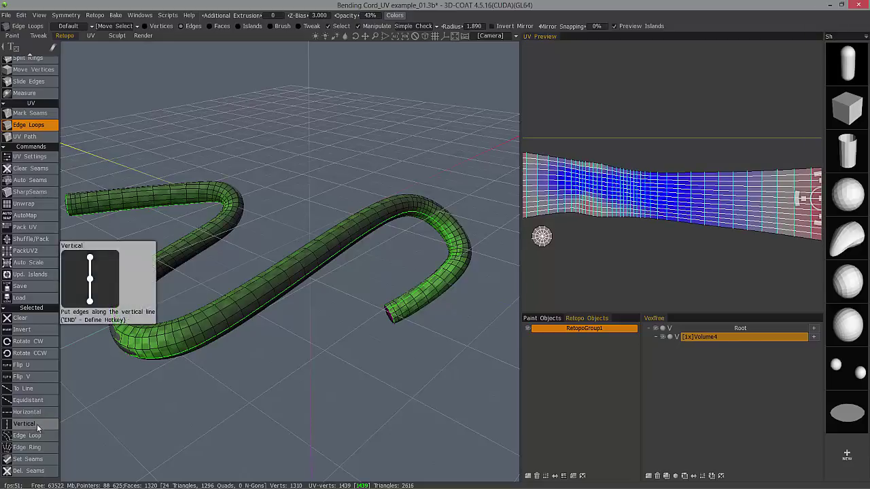
- Select the edges running along the tube's UV island and straighten them with the Horizontal command
right_drag(700, 263, 646, 259)
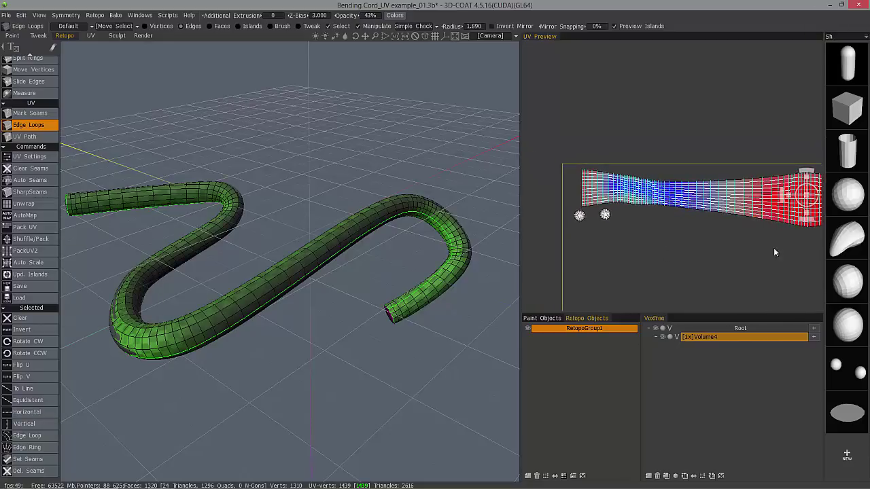
middle_drag(773, 247, 509, 266)
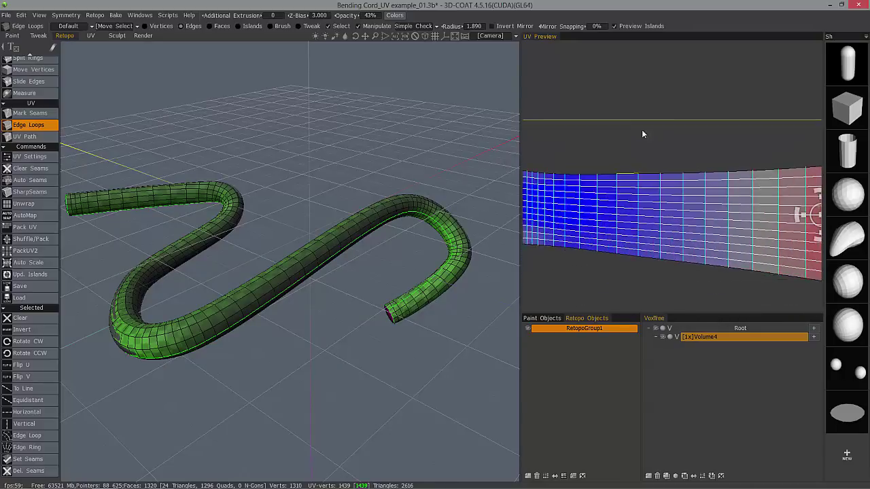
click(721, 198)
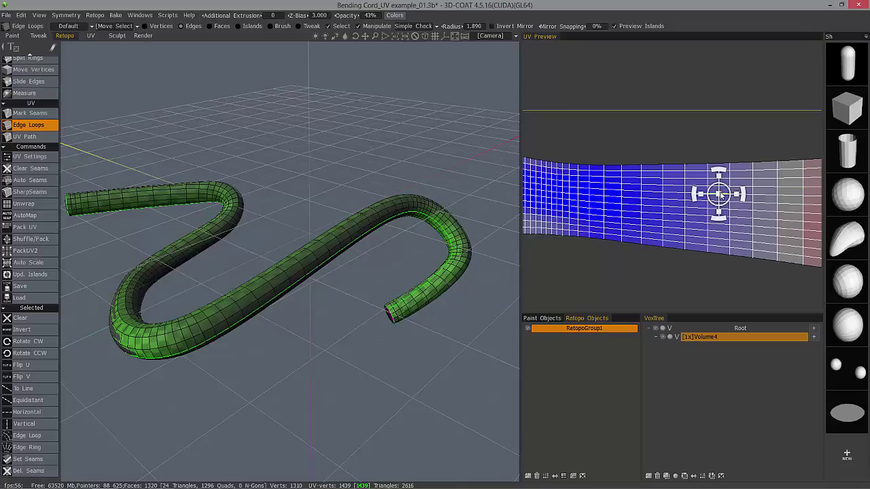
click(34, 412)
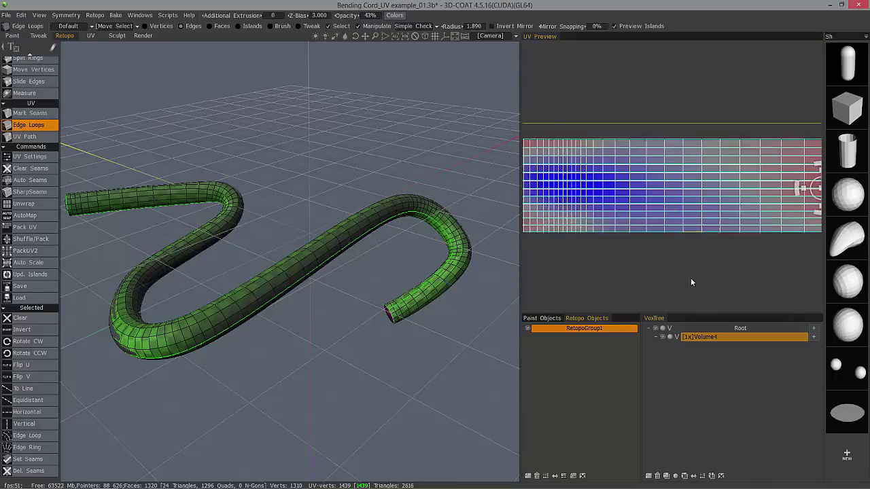
- Enlarge the UV preview and examine the stretch colours along the straightened tube island
right_drag(618, 273, 724, 278)
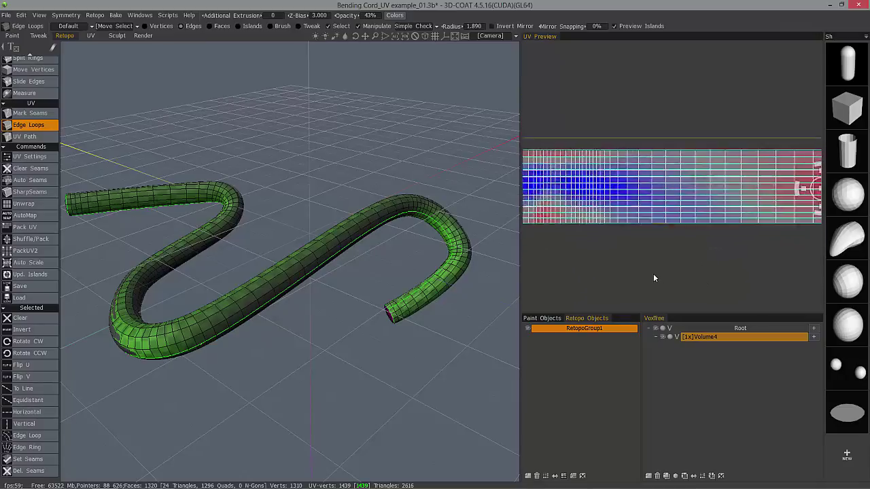
mouse_move(576, 269)
right_down()
mouse_move(551, 267)
mouse_move(638, 269)
mouse_move(545, 265)
mouse_move(590, 265)
right_up()
middle_drag(666, 254, 554, 250)
right_drag(554, 250, 675, 267)
scroll(583, 260, down, 1)
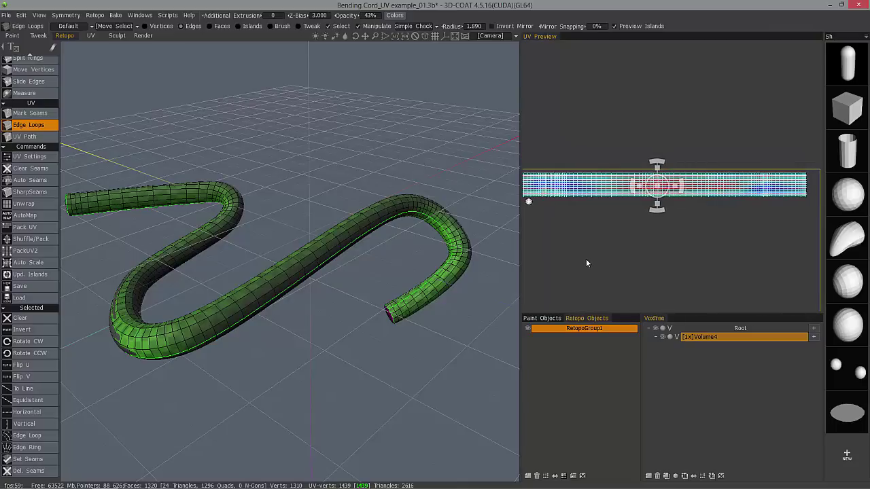
middle_drag(586, 259, 624, 260)
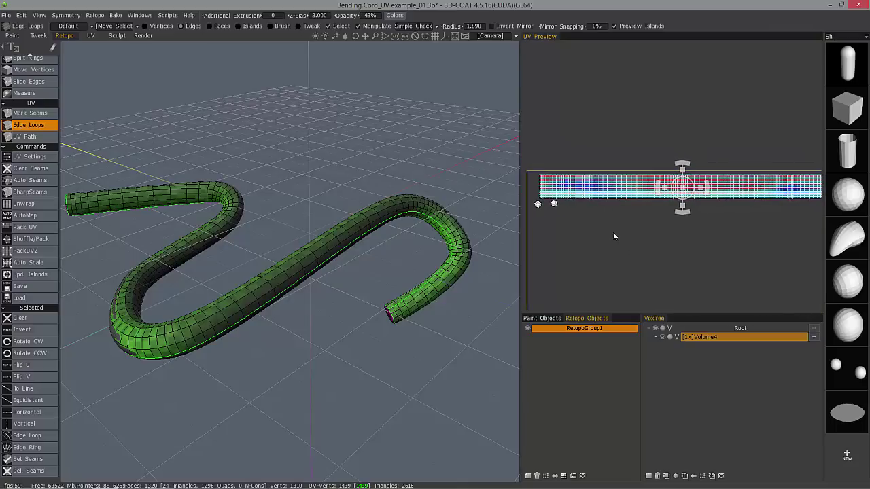
drag(519, 229, 332, 257)
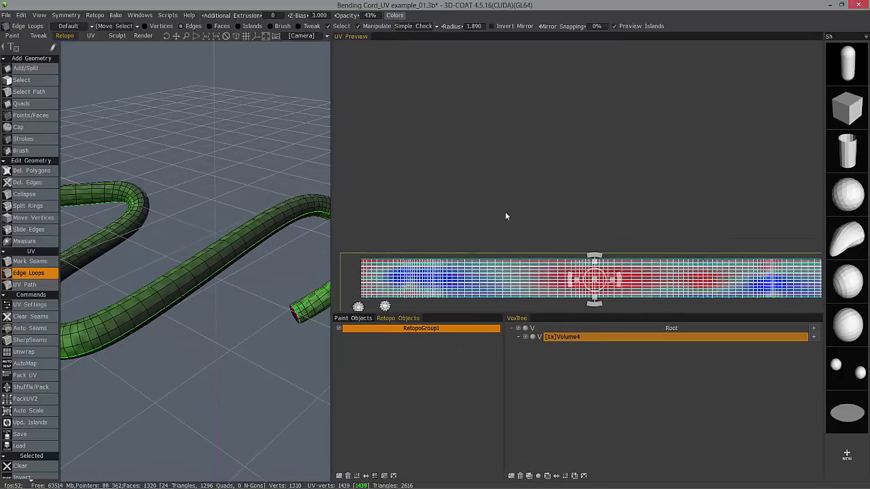
middle_drag(501, 97, 503, 91)
right_drag(445, 236, 509, 242)
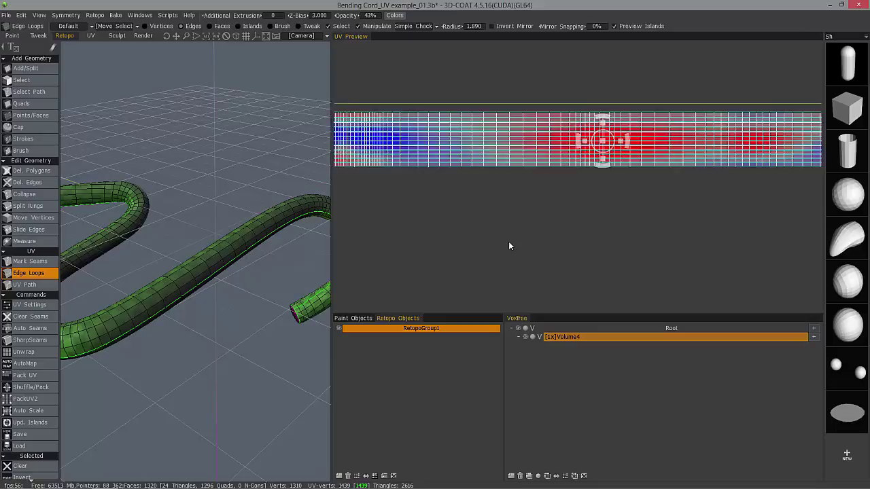
middle_drag(469, 231, 587, 252)
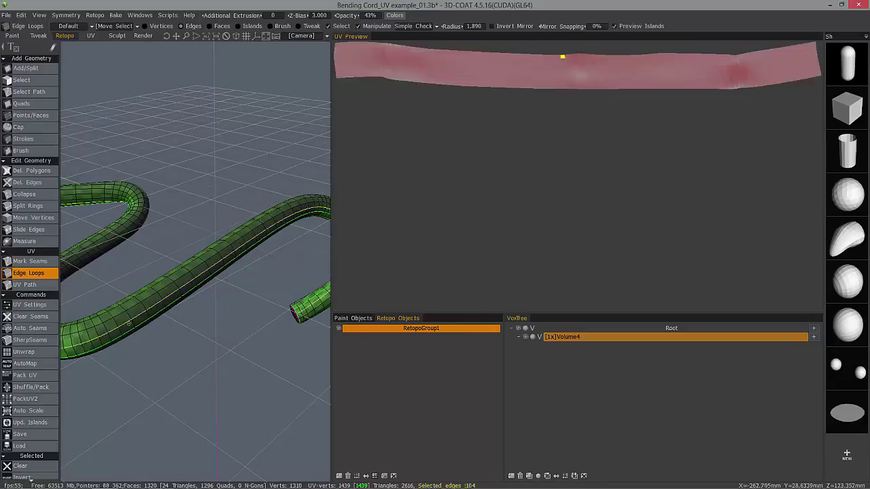
- Set the retopo mesh opacity to 78%, give the 3D view more width, and adjust its lighting
middle_drag(220, 392, 232, 309)
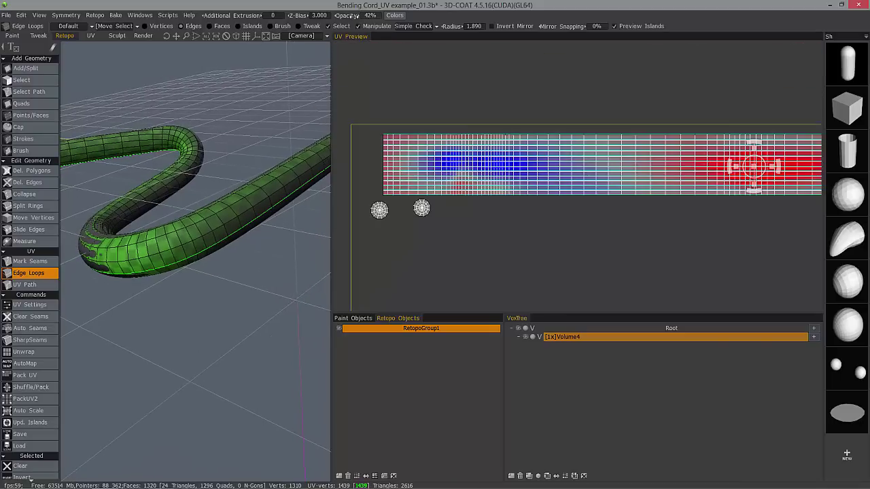
drag(350, 16, 376, 19)
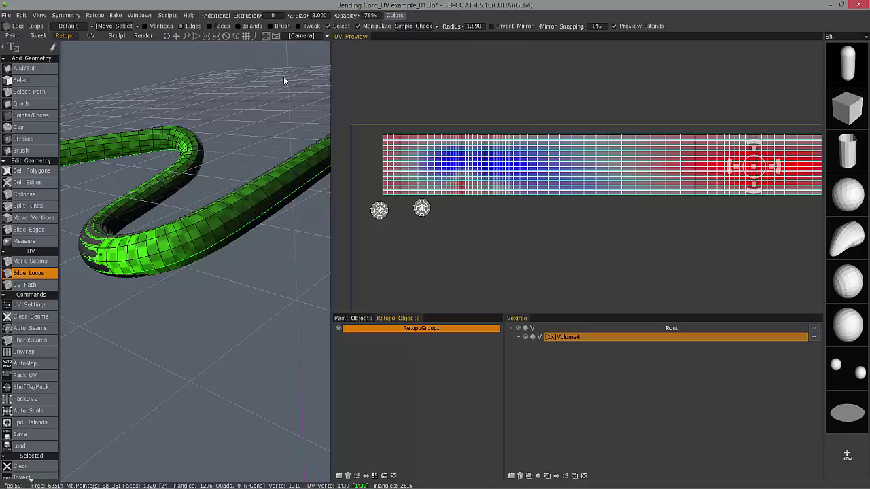
drag(331, 66, 397, 68)
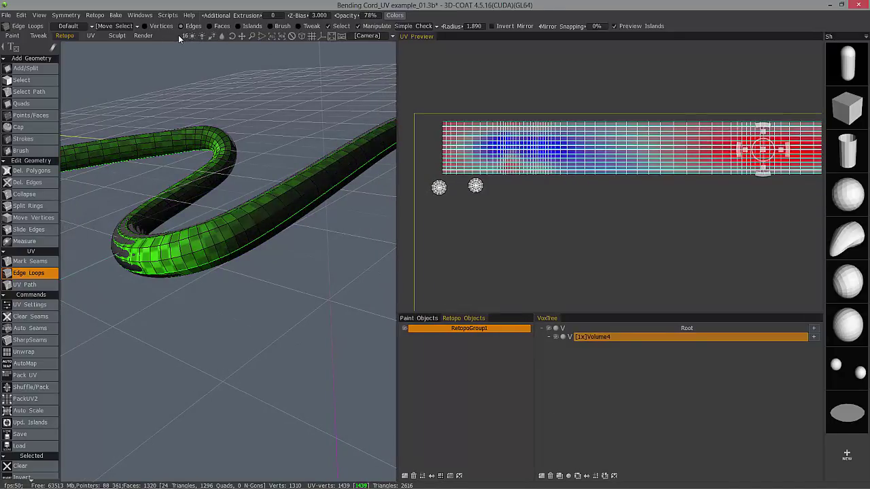
mouse_move(179, 39)
mouse_down()
mouse_move(235, 36)
mouse_move(207, 36)
mouse_up()
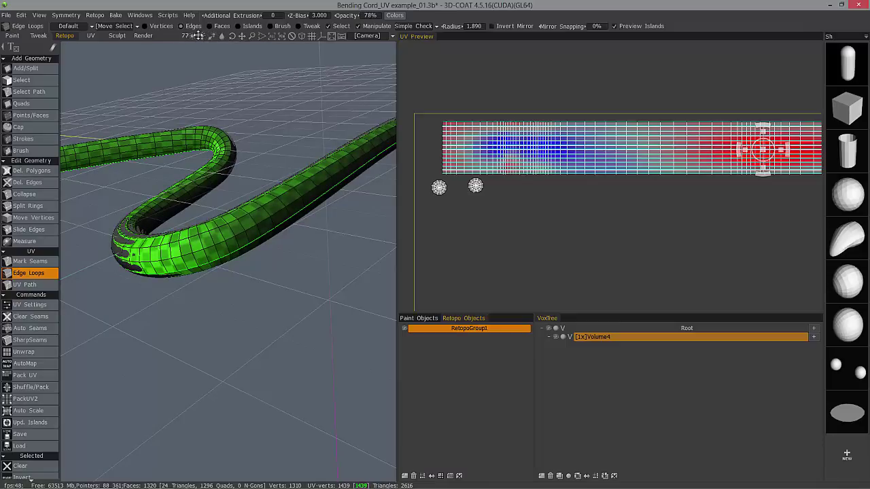
- Inspect the checker pattern on the tube's bends and ends from several angles for distortion
alt+drag(205, 210, 228, 304)
alt+middle_drag(299, 299, 219, 271)
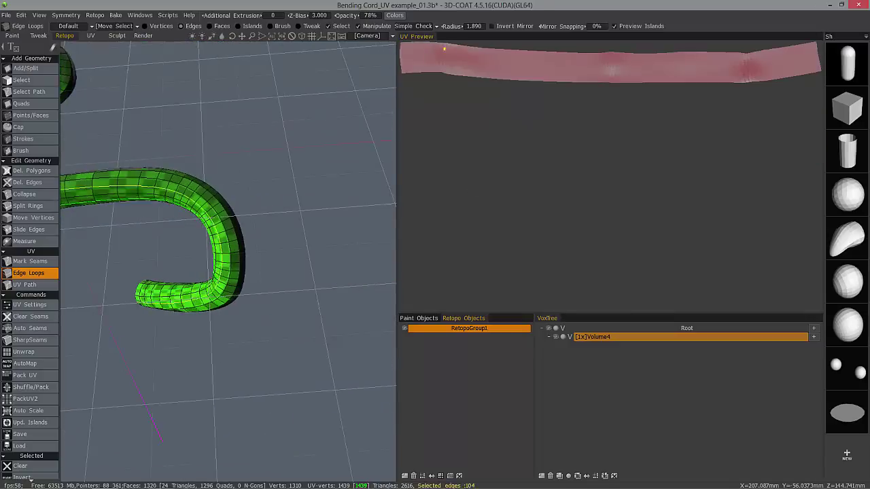
alt+drag(219, 271, 262, 321)
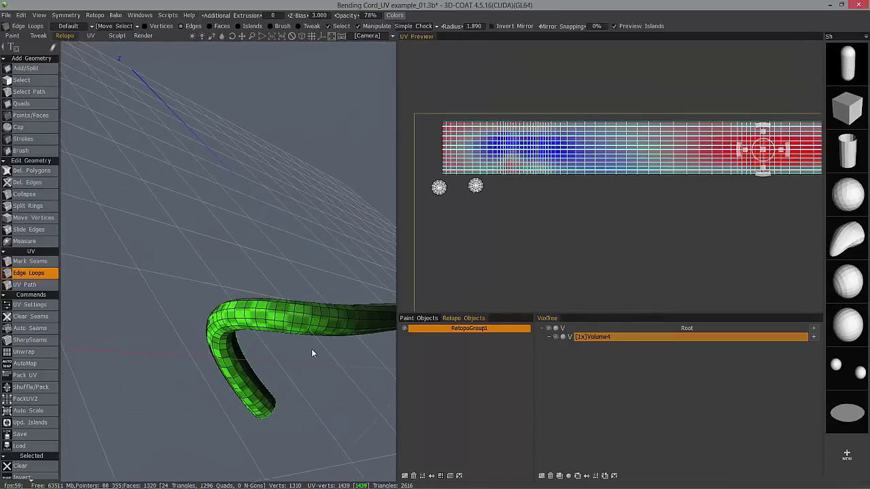
alt+drag(311, 349, 219, 371)
alt+drag(153, 371, 169, 186)
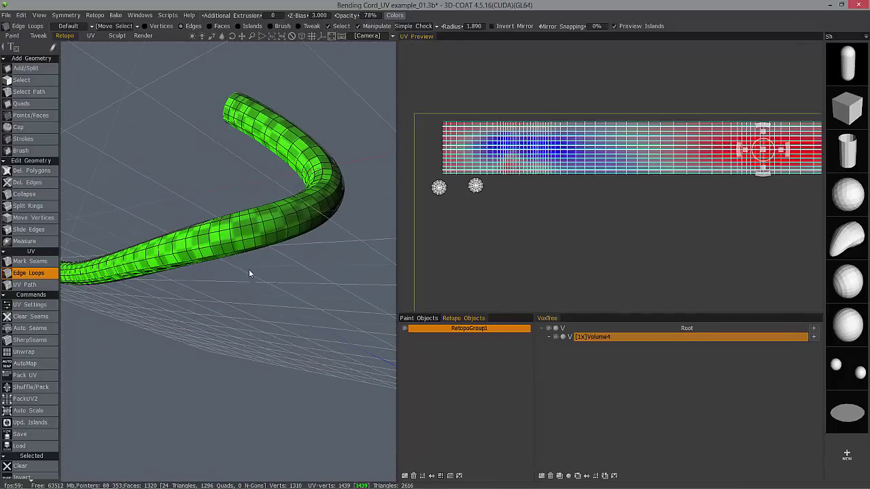
drag(249, 272, 360, 136)
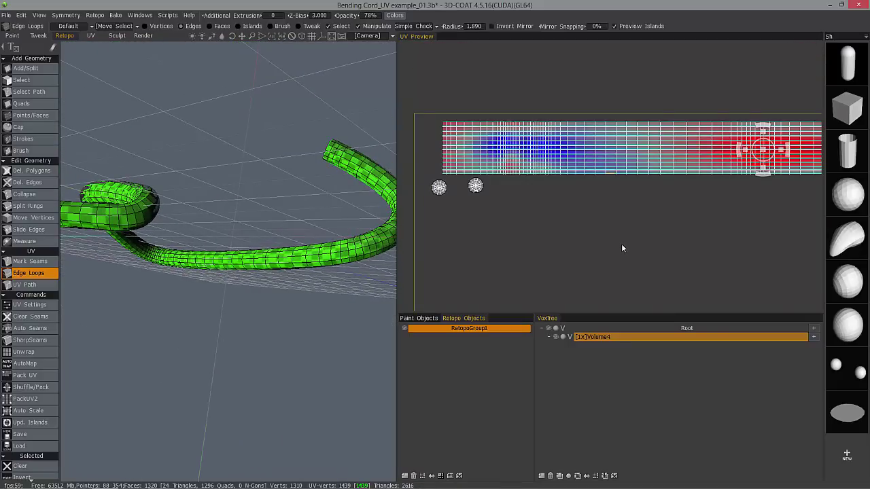
- Try the Equidistant command on the selected edges of the tube's UV island
middle_drag(598, 243, 576, 233)
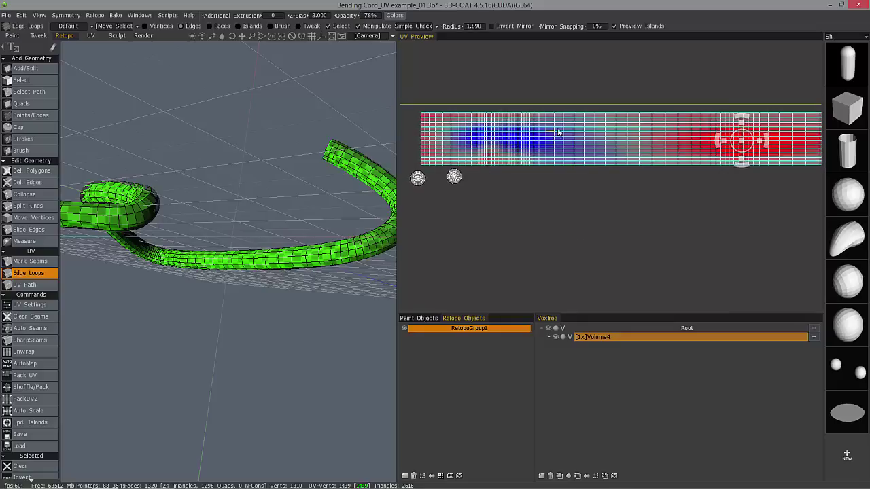
scroll(46, 383, down, 5)
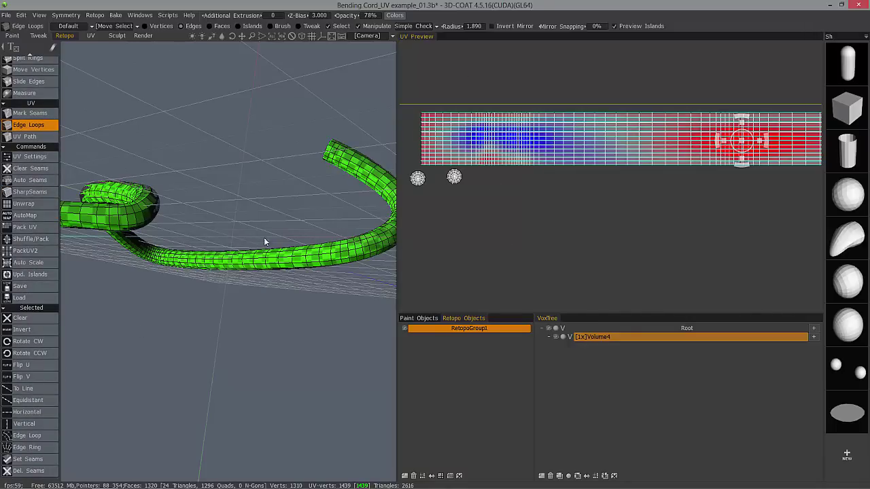
key(space)
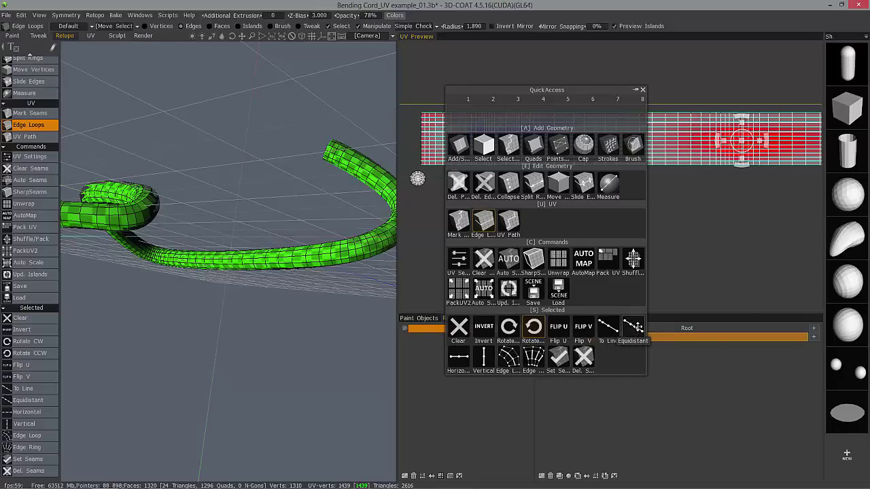
drag(572, 90, 298, 176)
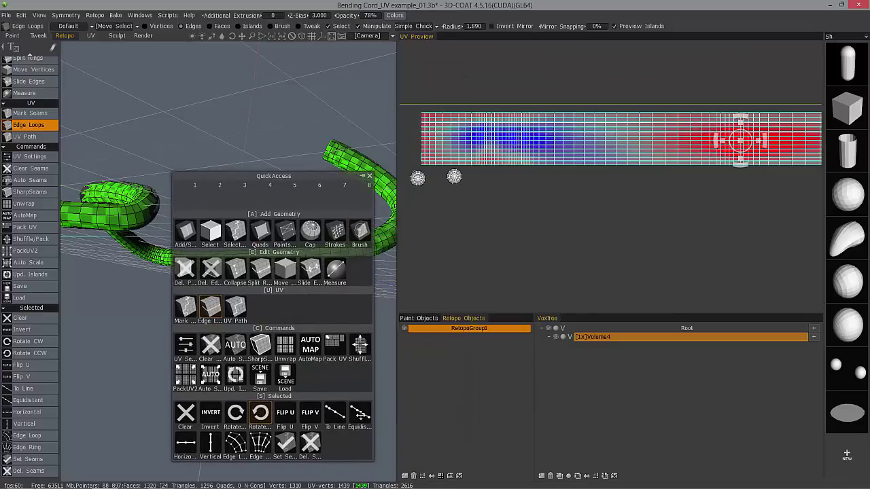
click(362, 413)
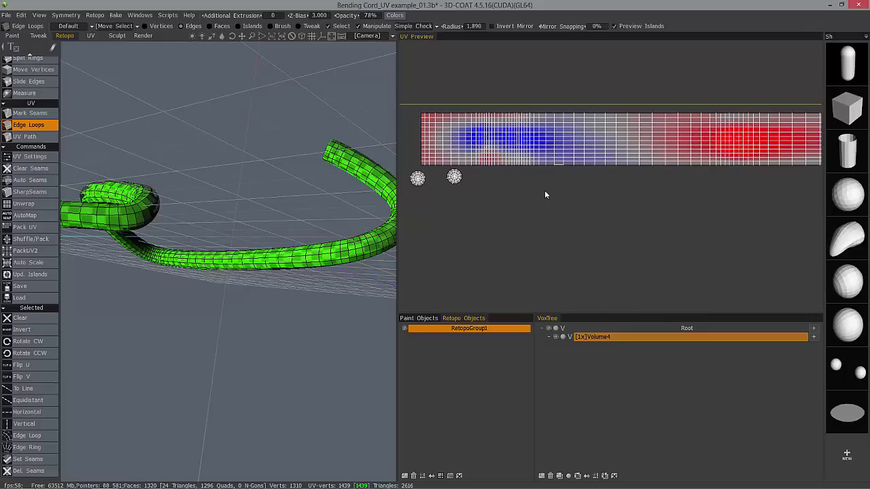
- Select the tube island's lengthwise edges by edge loop and ring, and space them evenly with Equidistant
click(373, 246)
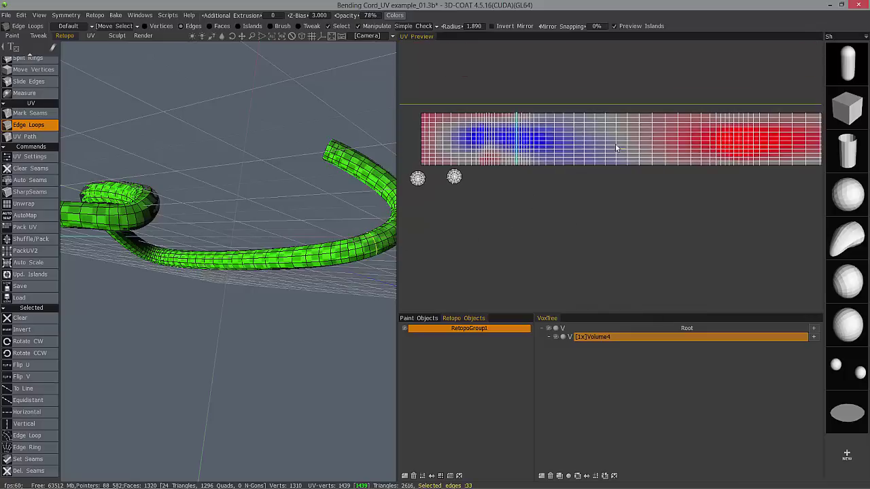
click(622, 134)
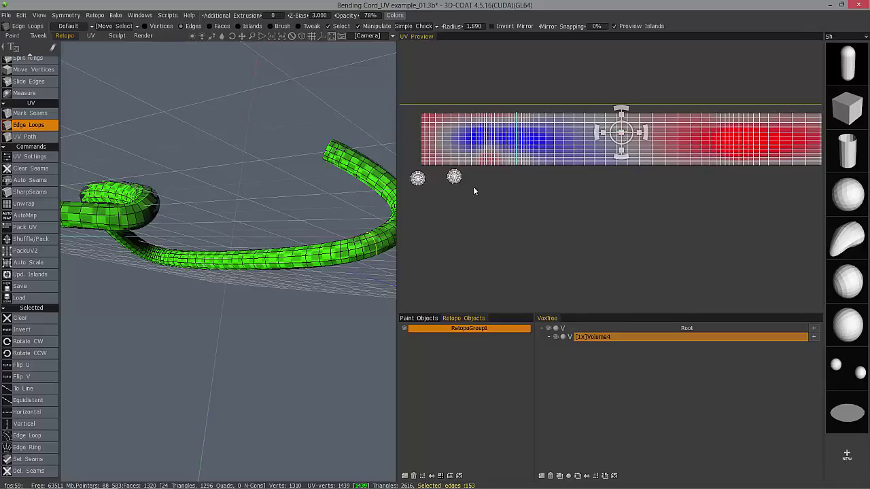
click(37, 438)
click(42, 448)
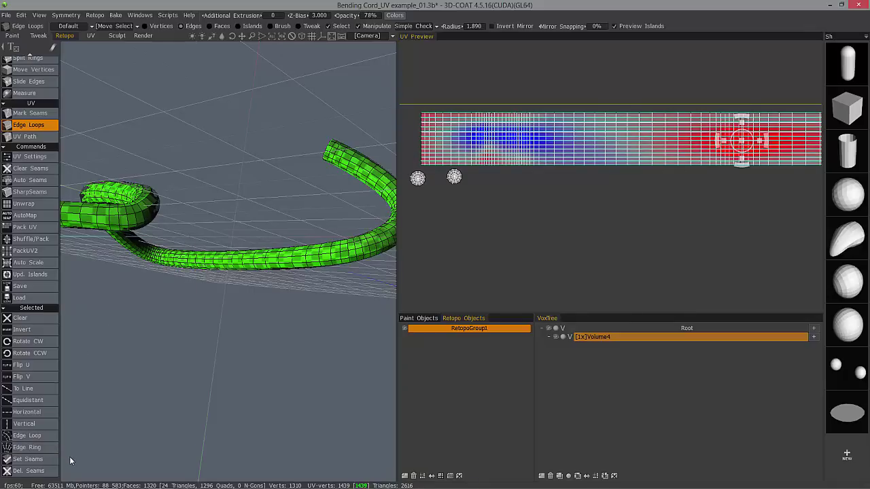
click(39, 400)
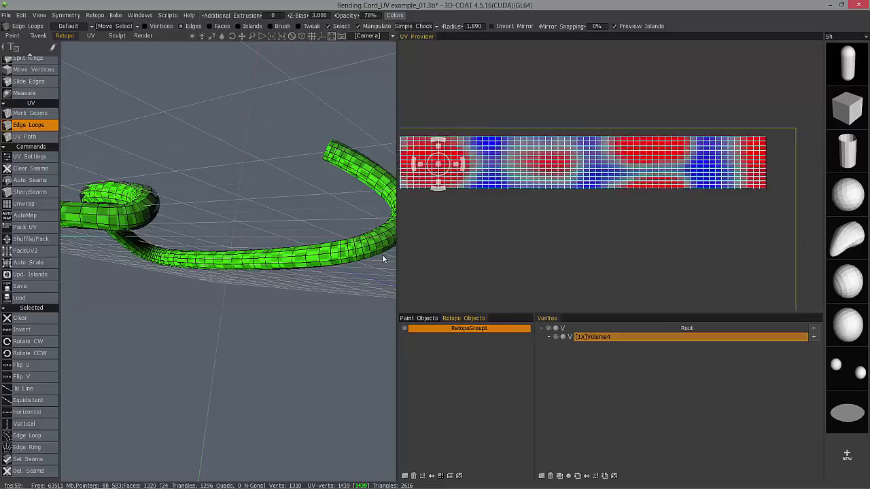
middle_drag(456, 261, 683, 256)
middle_drag(622, 245, 664, 251)
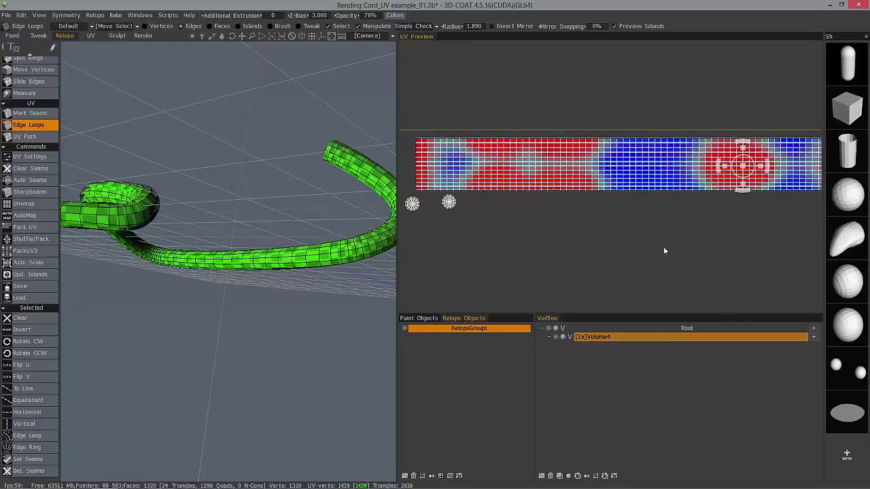
- Clear all existing seams from the tube mesh
drag(273, 314, 207, 347)
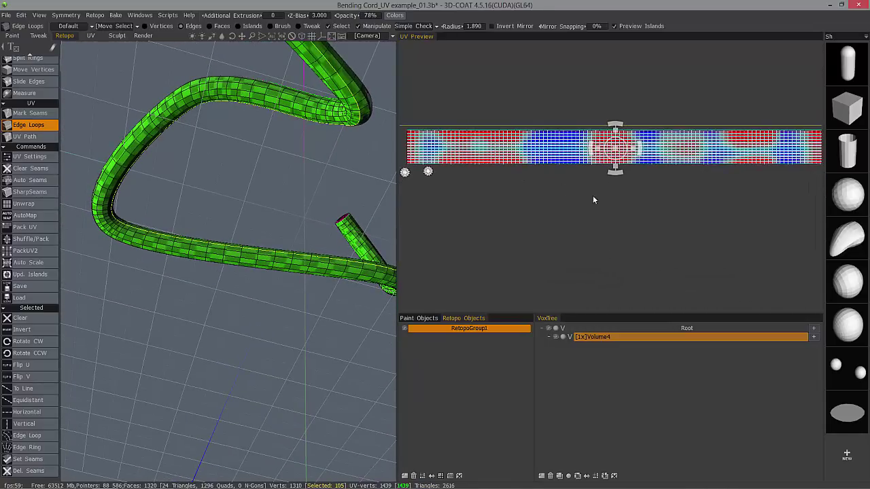
drag(264, 272, 556, 234)
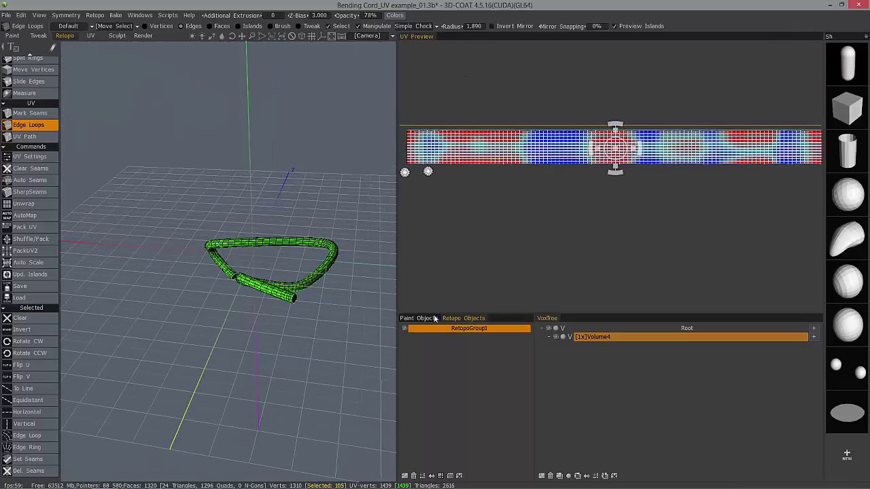
drag(381, 303, 48, 377)
drag(285, 360, 314, 356)
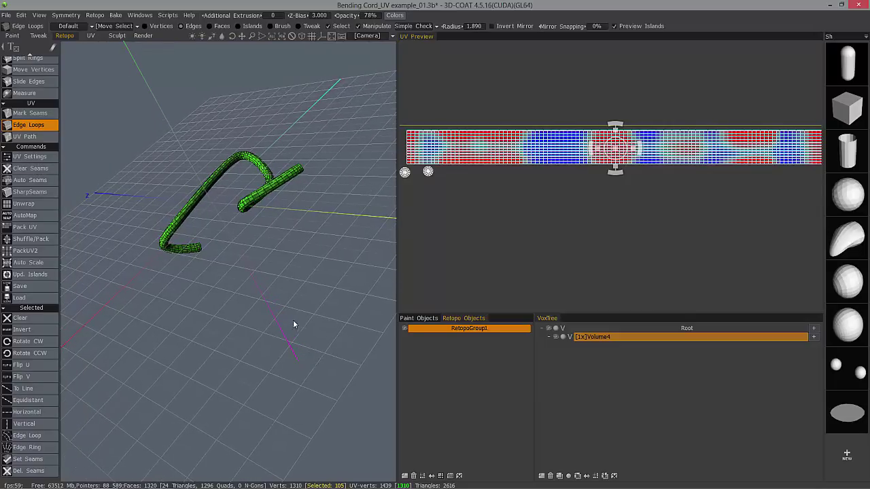
- Give the 3D view more width and lower the retopo mesh opacity to 8%
drag(293, 320, 530, 264)
drag(613, 381, 666, 382)
drag(349, 275, 355, 293)
right_drag(356, 293, 368, 332)
drag(367, 333, 267, 307)
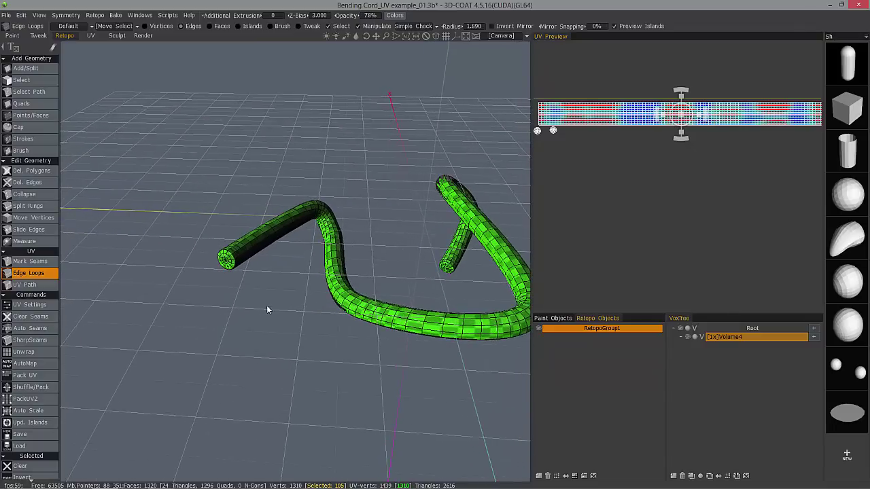
drag(344, 16, 277, 19)
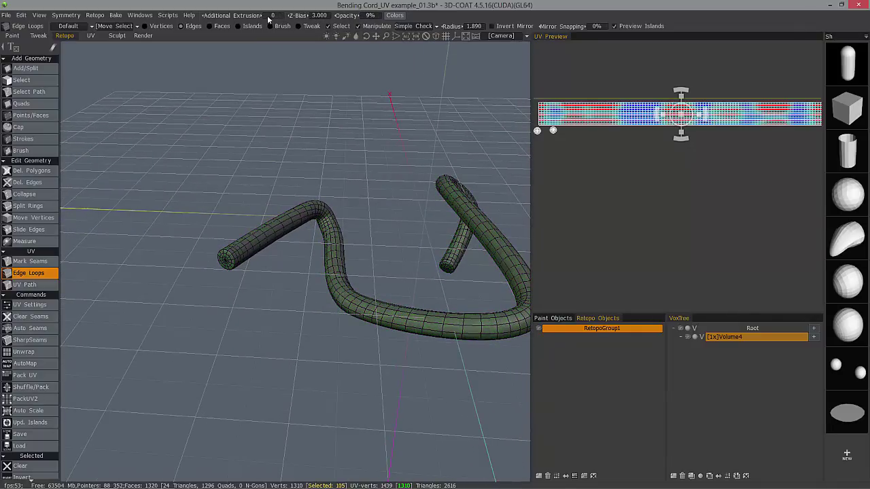
drag(180, 271, 225, 305)
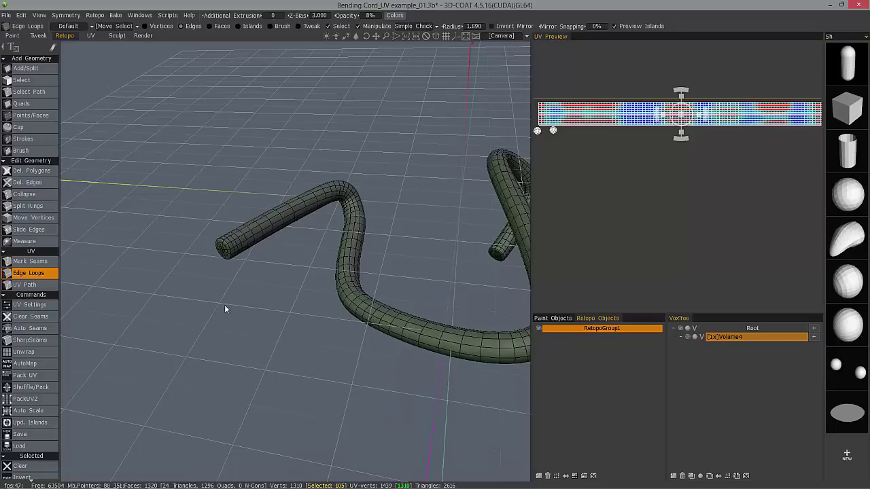
- Mark a seam around the rim of the tube's near end cap with the Mark Seams tool
click(29, 264)
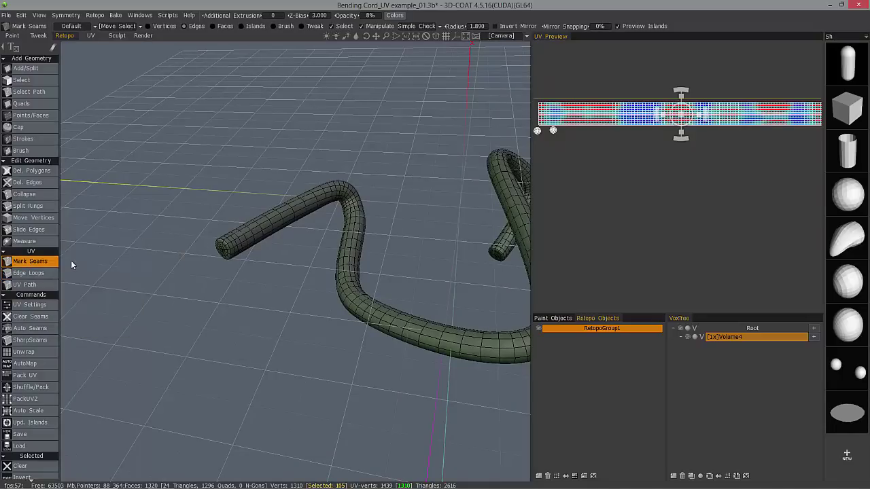
scroll(234, 204, up, 4)
click(265, 204)
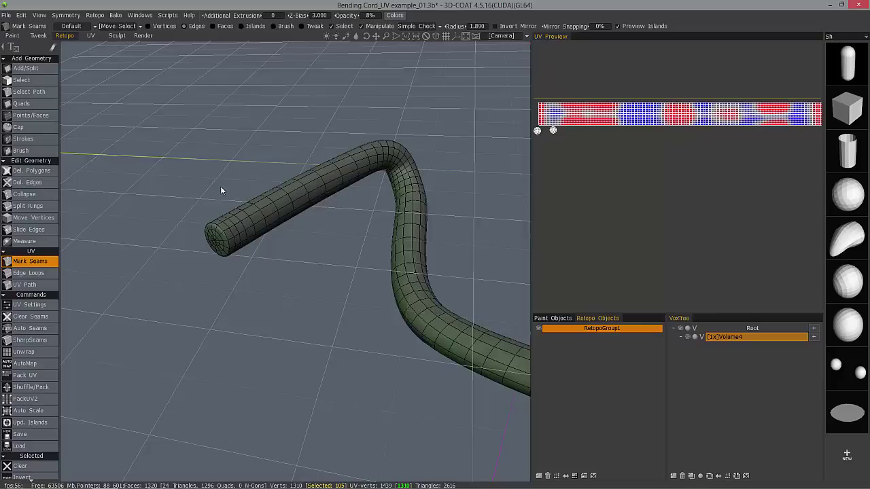
click(269, 204)
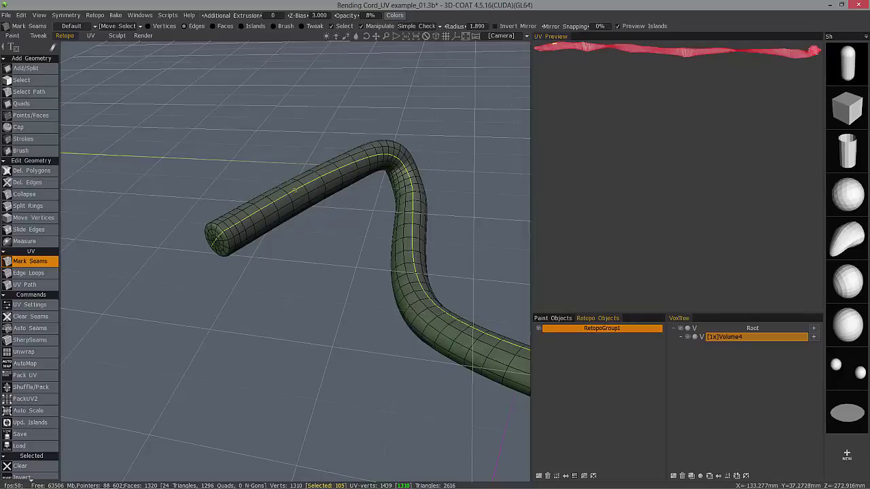
key(ctrl+z)
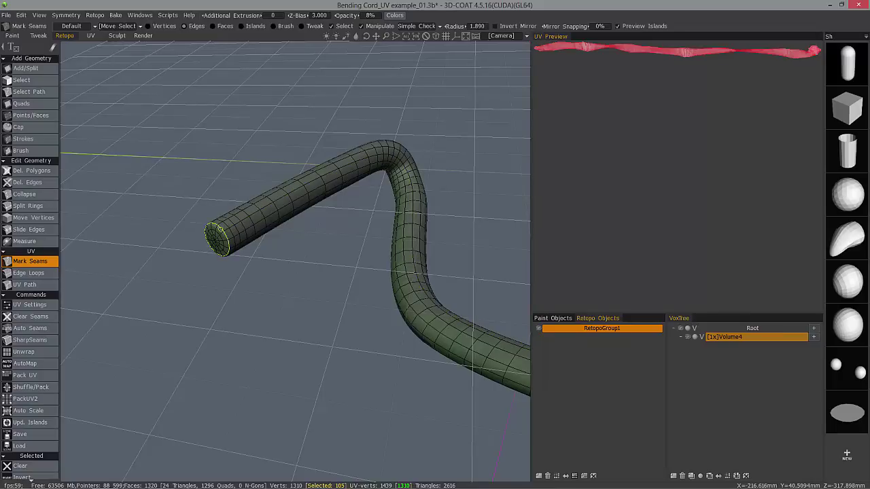
click(220, 230)
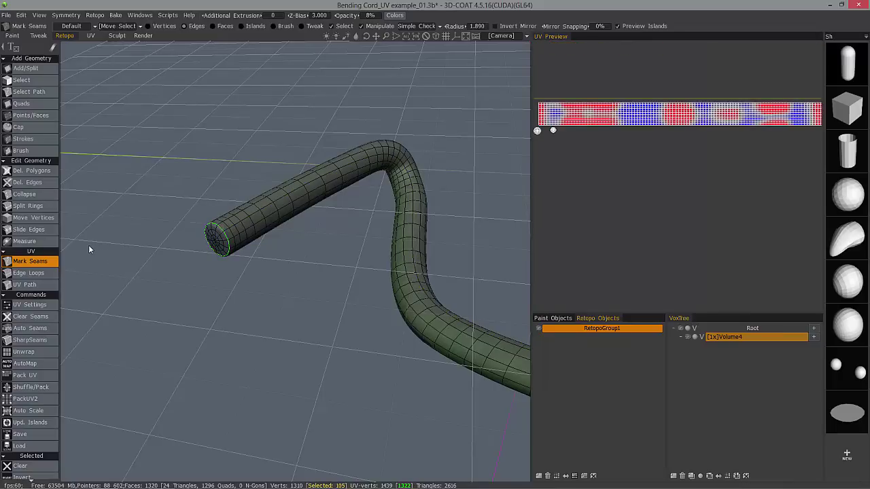
- Try Edge Loops seams along the tube and around its far end, and clear all seams
click(34, 273)
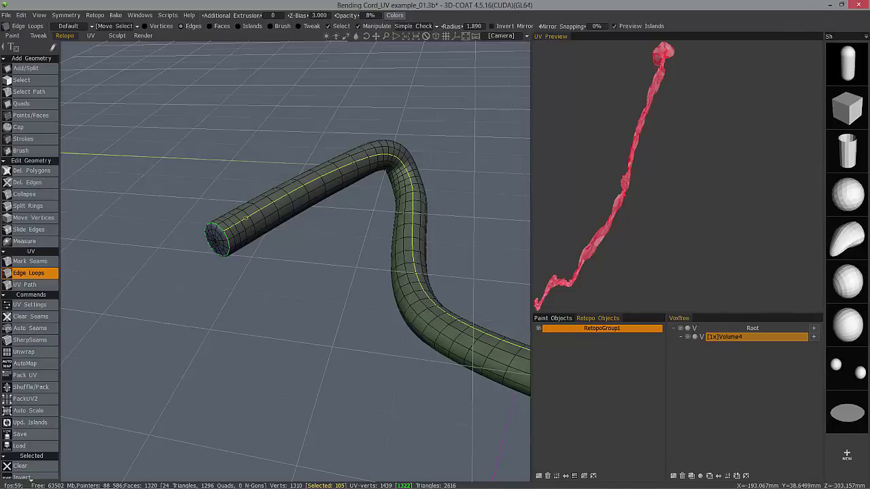
middle_drag(395, 254, 204, 270)
middle_drag(459, 269, 411, 272)
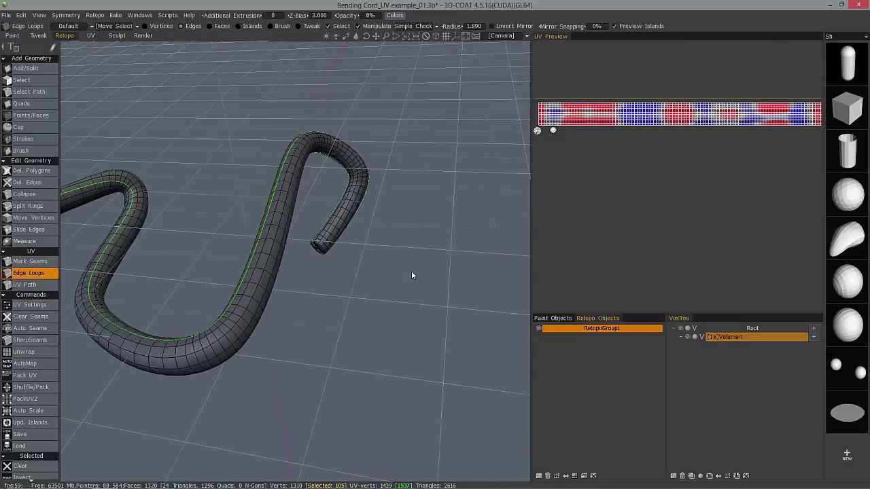
drag(411, 275, 405, 114)
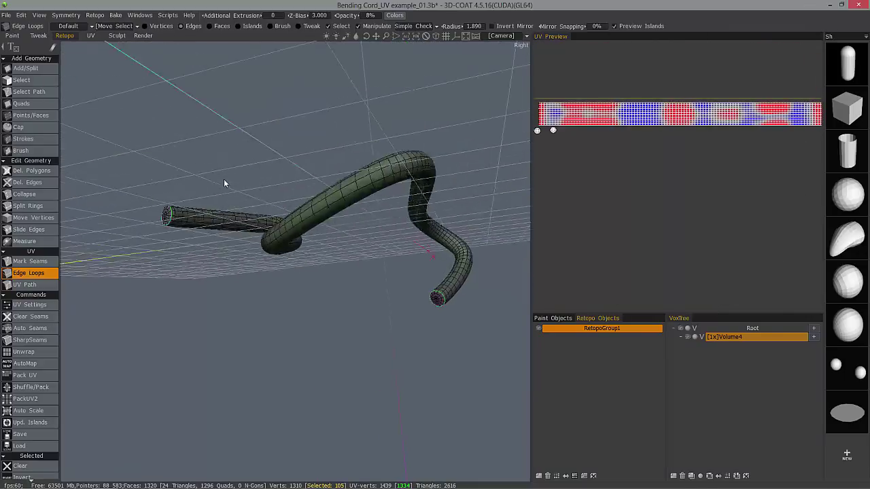
alt+drag(224, 184, 225, 186)
click(33, 317)
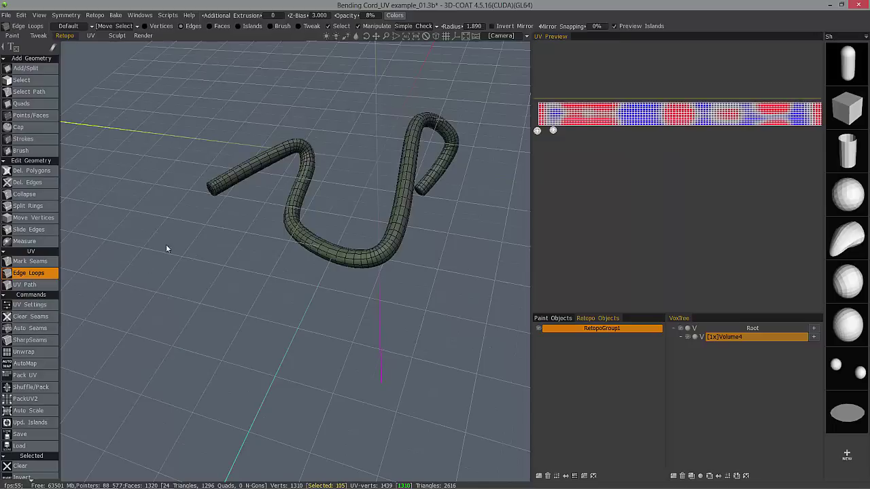
- Mark edge-loop seams around both end cap rims and along one lengthwise edge line of the tube
alt+drag(218, 267, 201, 263)
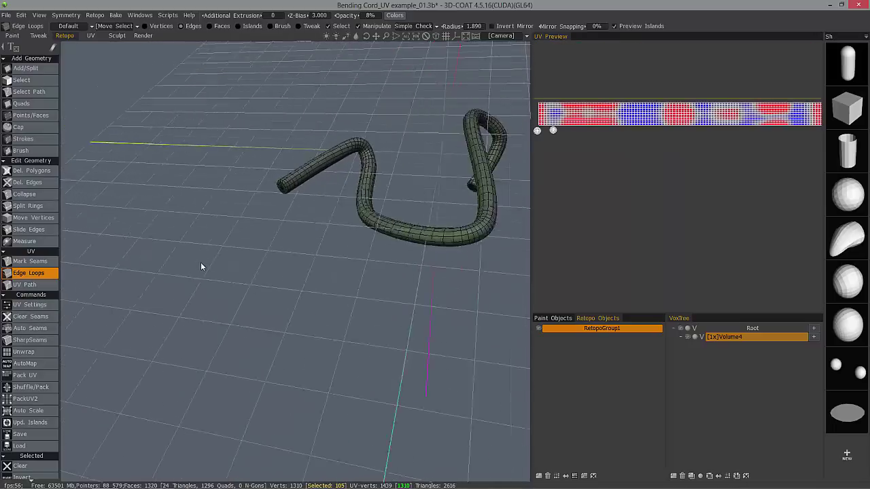
alt+right_drag(201, 263, 322, 263)
alt+middle_drag(321, 263, 319, 149)
alt+right_drag(306, 298, 304, 310)
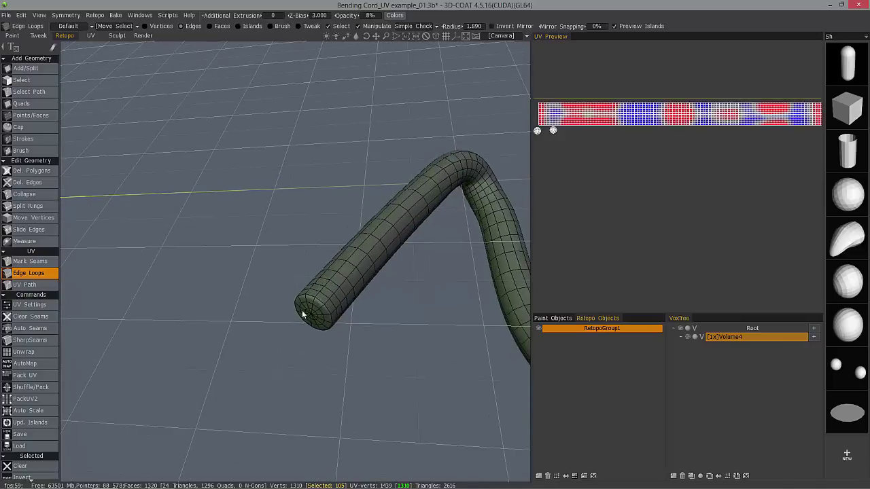
click(315, 300)
drag(315, 300, 350, 221)
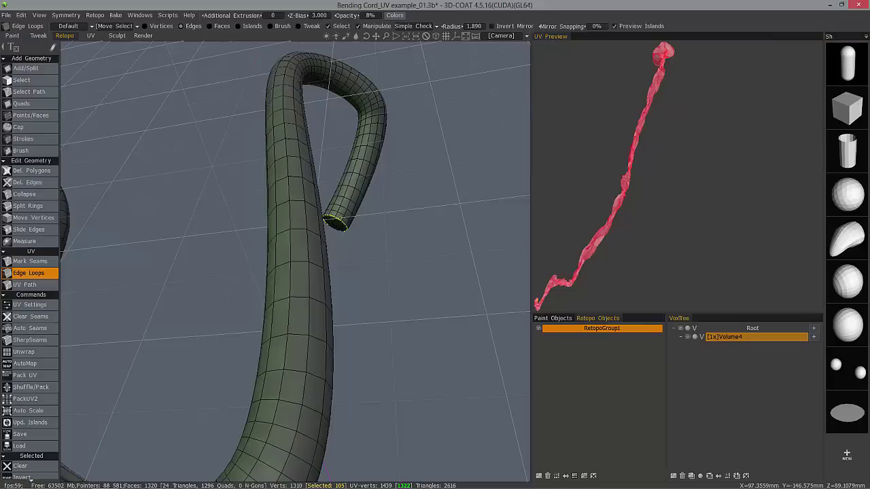
click(343, 227)
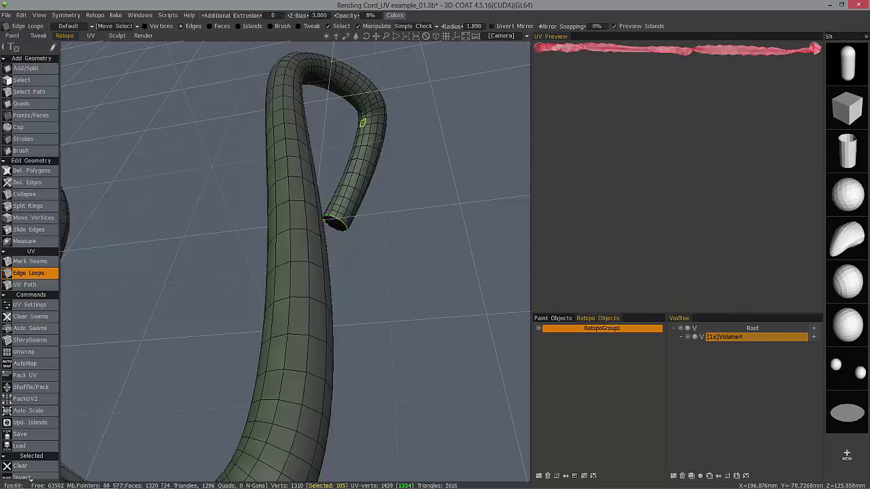
click(363, 123)
- Unwrap the tube mesh along the marked seams and view its island within the whole UV square
right_drag(395, 195, 339, 313)
drag(339, 313, 44, 364)
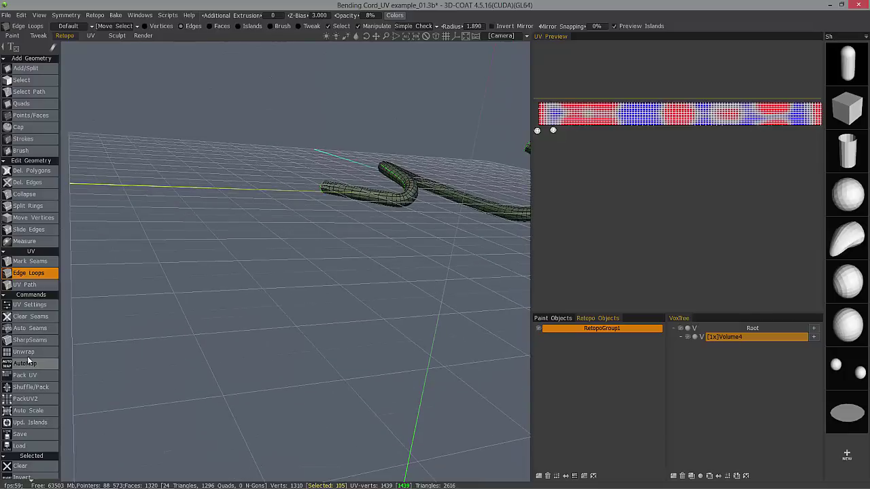
click(31, 351)
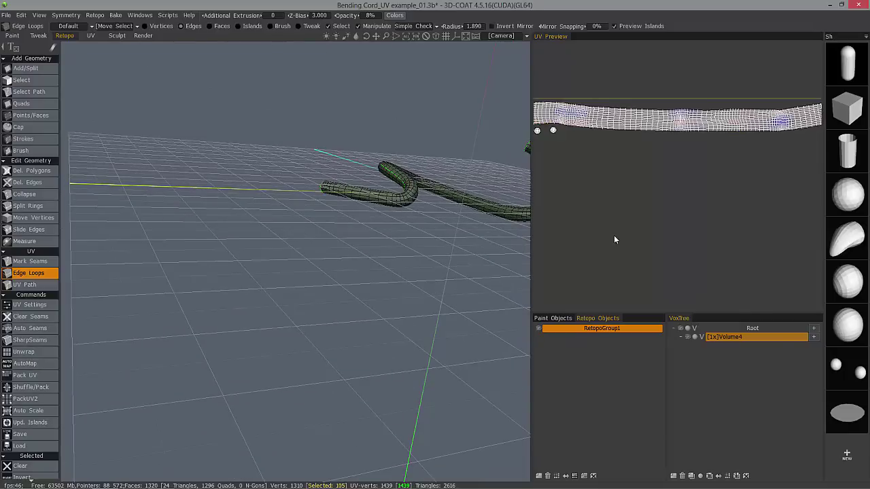
scroll(614, 239, down, 5)
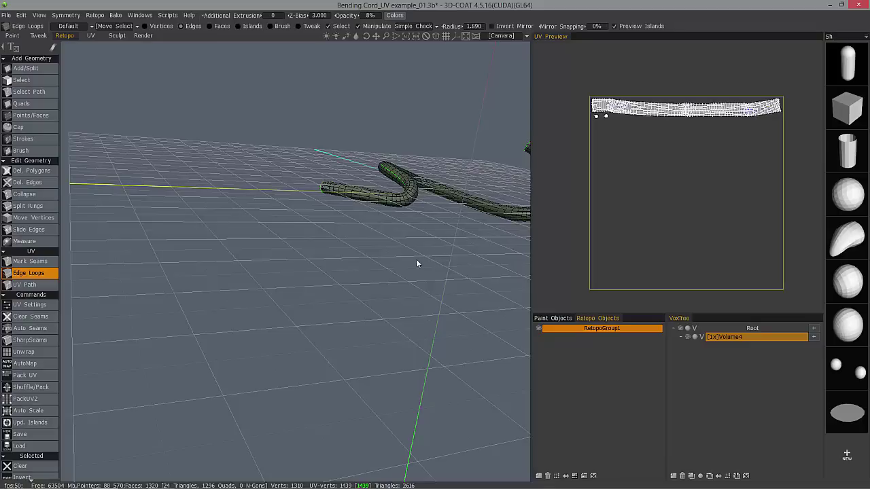
- Set the retopo mesh opacity to 88% to show the checker texture on the tube
drag(405, 244, 307, 260)
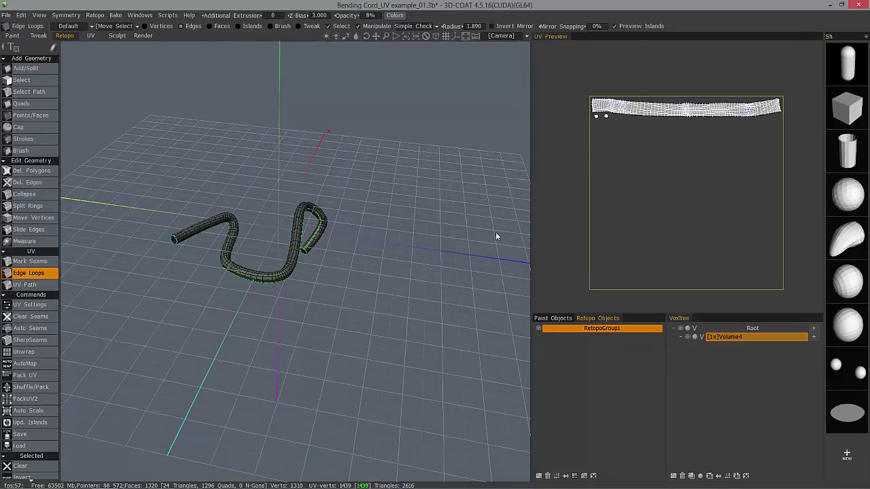
drag(419, 311, 347, 269)
scroll(347, 269, up, 8)
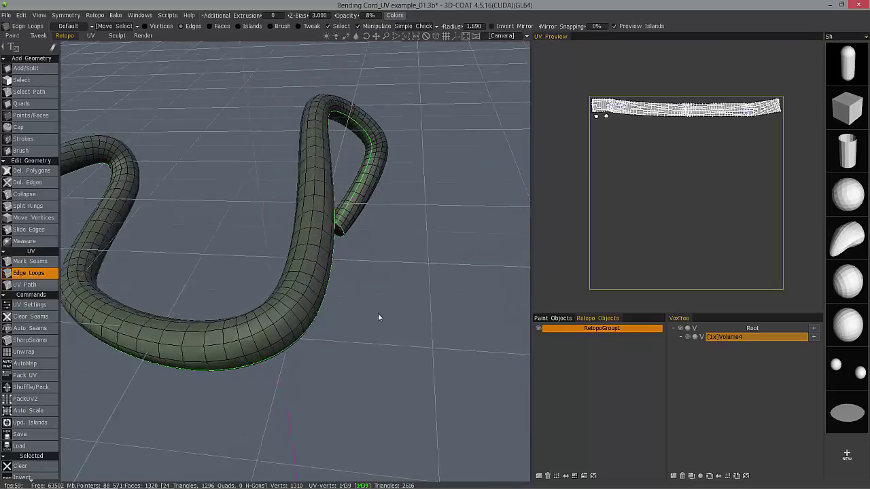
drag(378, 317, 398, 301)
drag(342, 15, 413, 18)
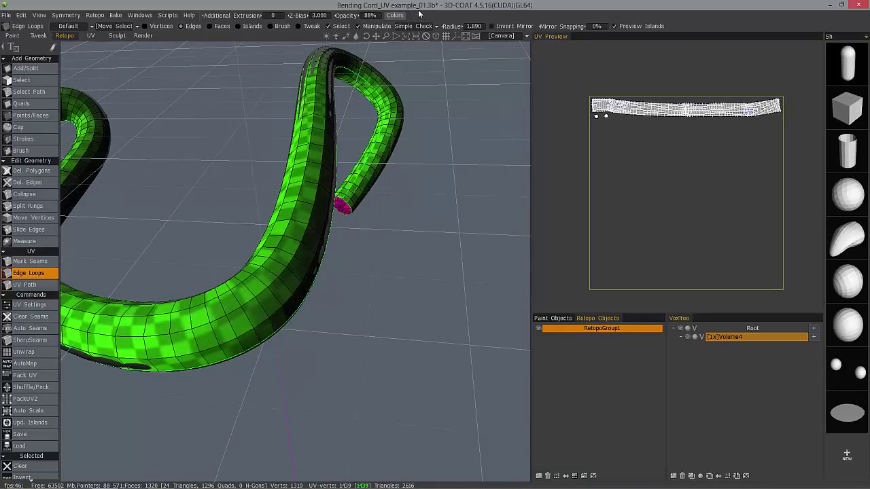
- Examine the checker pattern on the tube's bends and end caps from several angles
drag(382, 129, 345, 188)
right_drag(346, 188, 258, 307)
drag(258, 307, 295, 323)
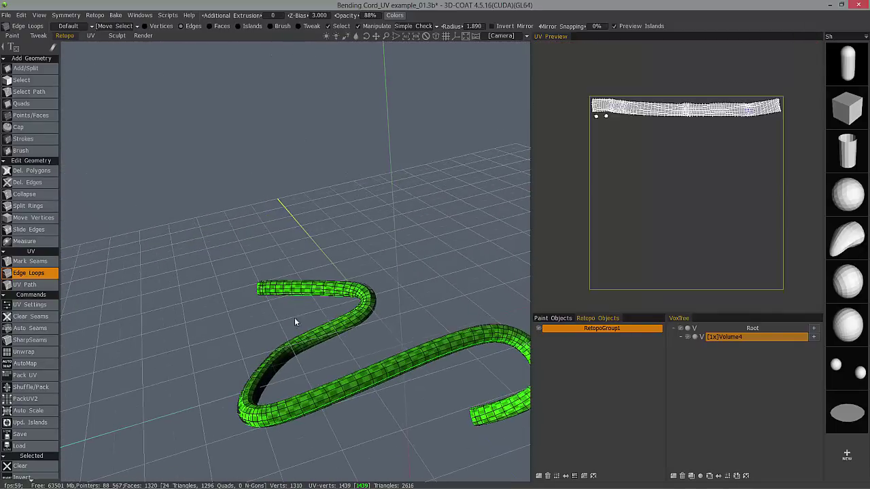
drag(167, 363, 180, 361)
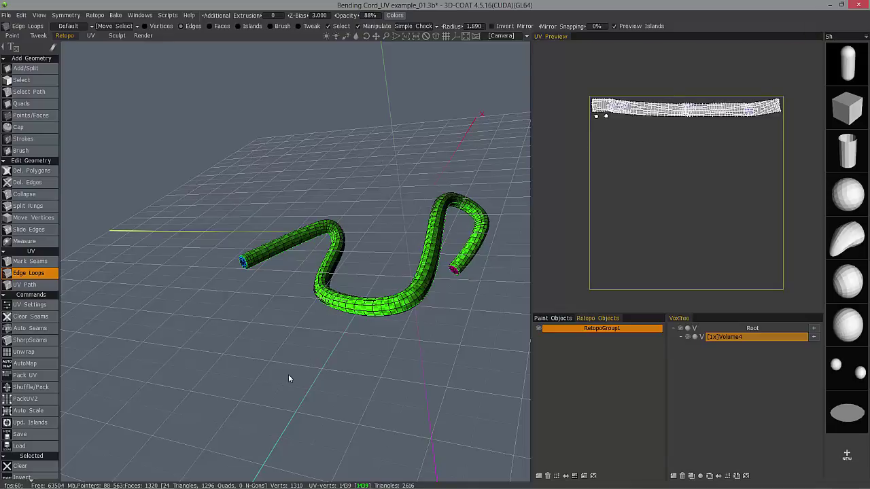
drag(469, 303, 402, 354)
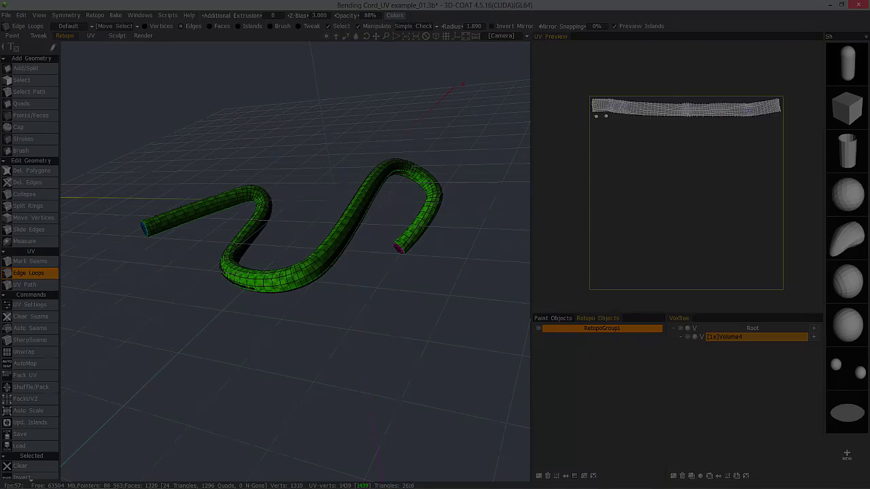